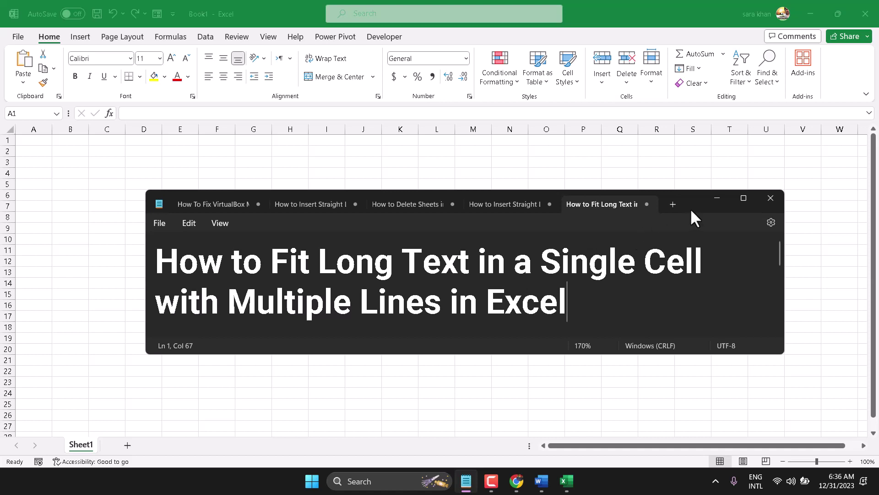
- Paste the text "How to Fit Long Text in a Single Cell with Multiple Lines in Excel" into cell A1 of the blank sheet
{"action": "left_click", "coordinate": [713, 198]}
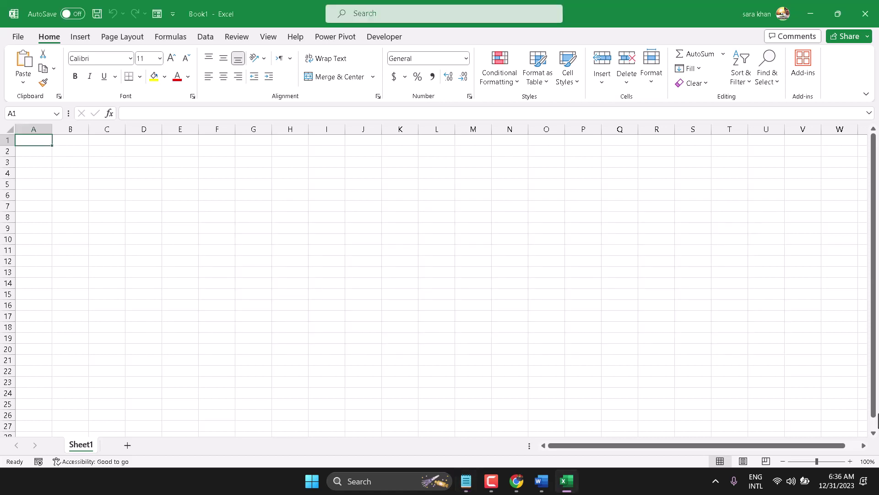
{"action": "left_click", "coordinate": [849, 461]}
{"action": "left_click", "coordinate": [849, 460]}
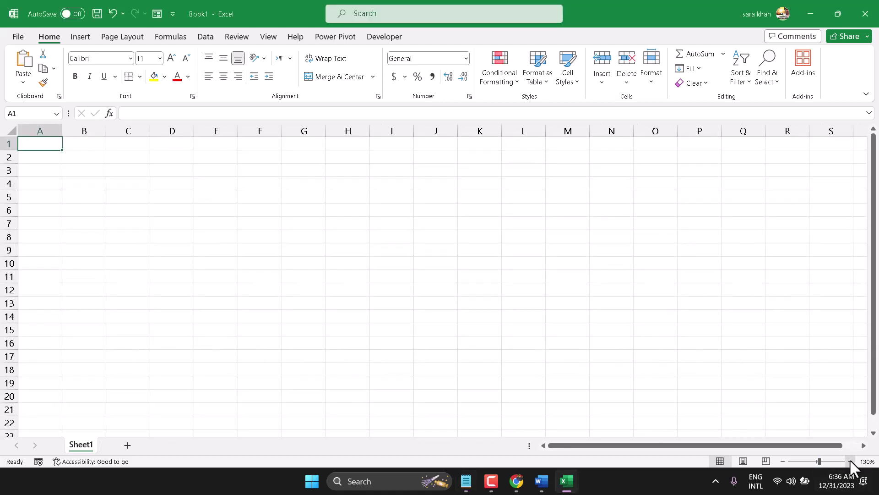
{"action": "left_click", "coordinate": [850, 460]}
{"action": "left_click", "coordinate": [850, 461]}
{"action": "left_click", "coordinate": [851, 461]}
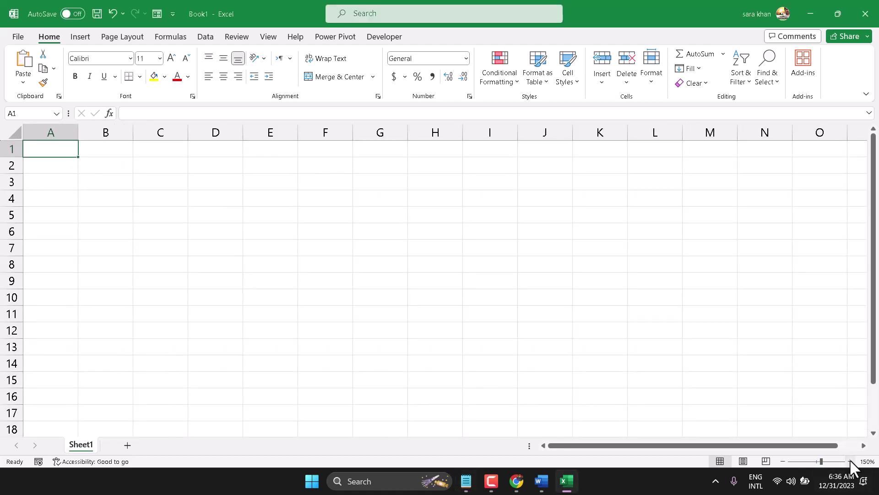
{"action": "left_click", "coordinate": [823, 460]}
{"action": "left_click_drag", "start_coordinate": [832, 460], "coordinate": [844, 460]}
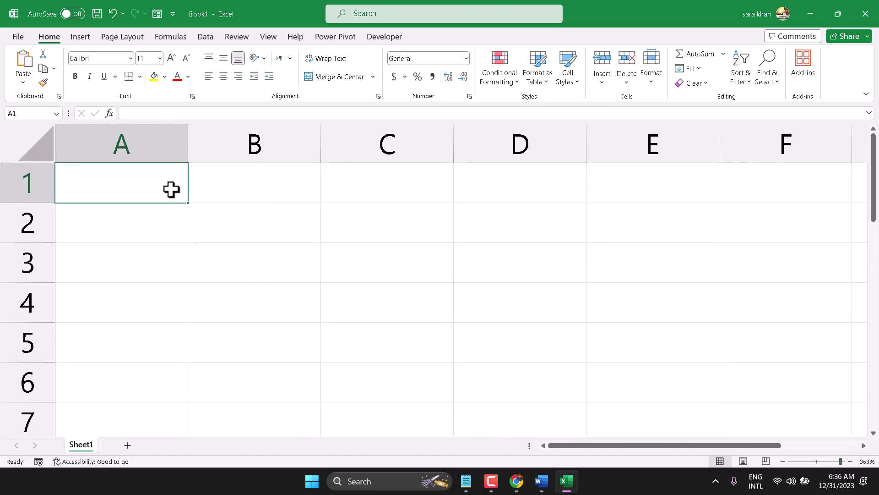
{"action": "double_click", "coordinate": [132, 185]}
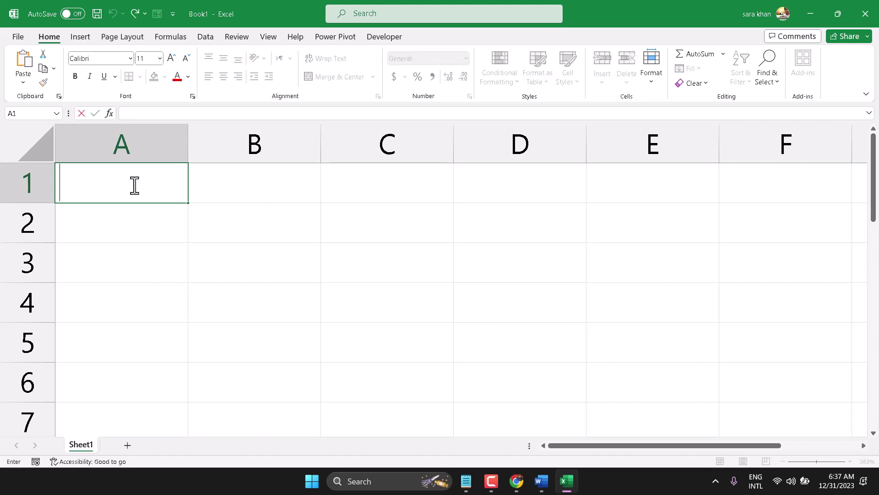
{"action": "right_click", "coordinate": [133, 185]}
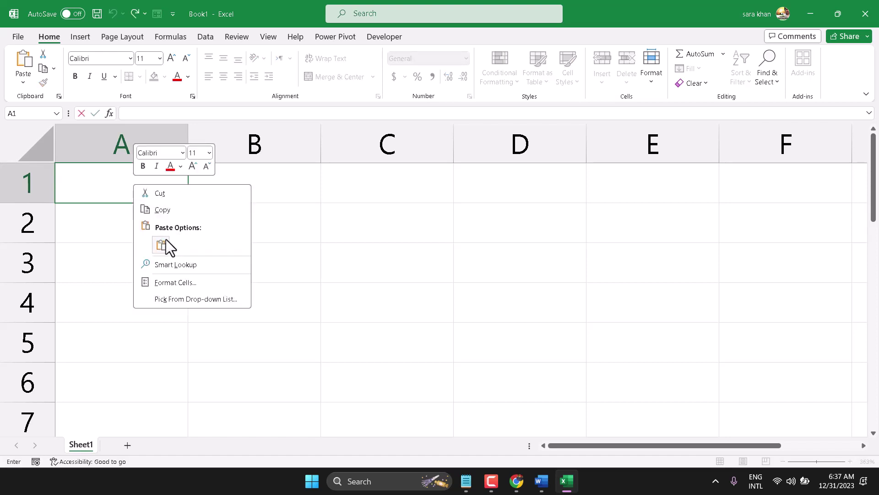
{"action": "left_click", "coordinate": [166, 244]}
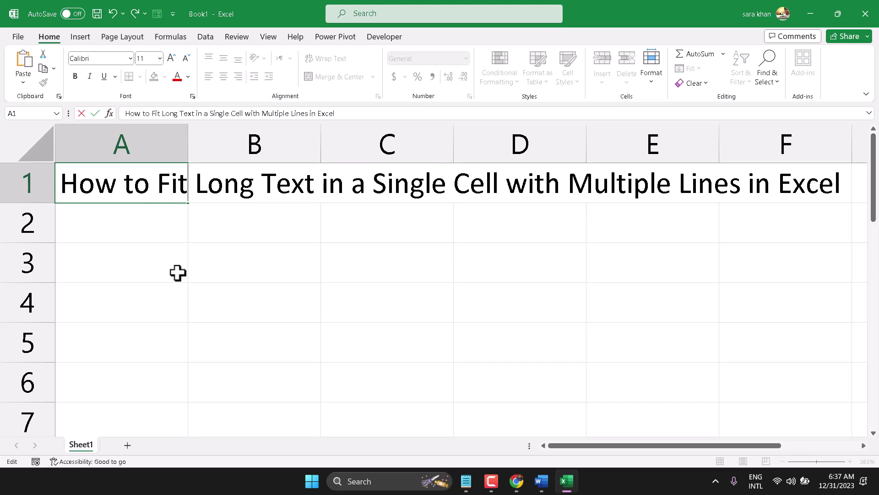
- Insert line breaks inside cell A1 after "Fit", "Text", "Single", "with" and "Lines", and commit the entry
{"action": "key", "text": "alt+Return"}
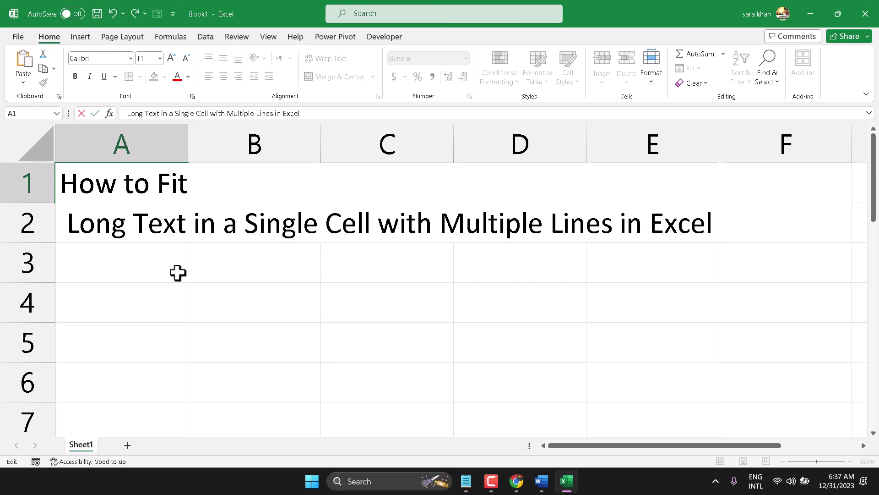
{"action": "left_click", "coordinate": [187, 223]}
{"action": "key", "text": "alt"}
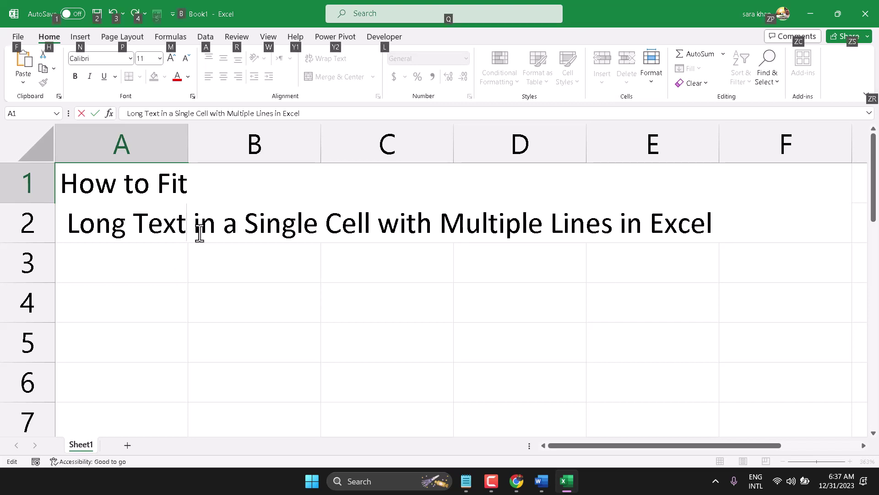
{"action": "key", "text": "alt+Return"}
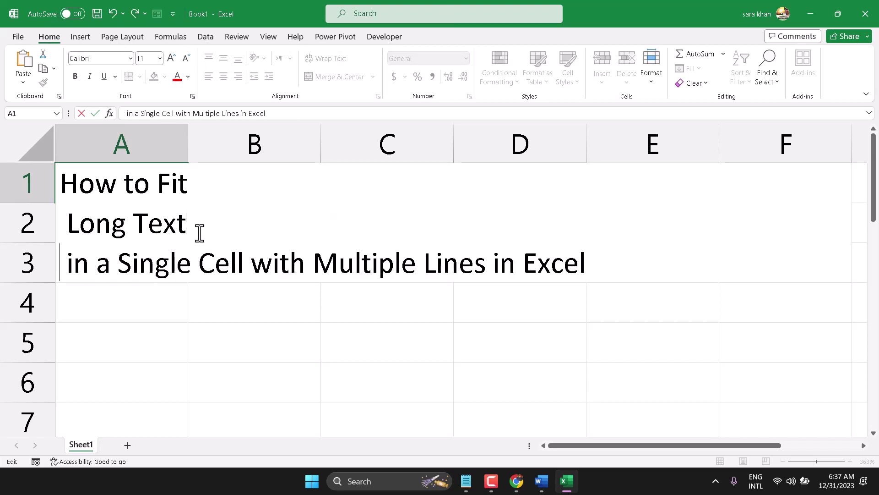
{"action": "left_click", "coordinate": [191, 266]}
{"action": "key", "text": "alt+Return"}
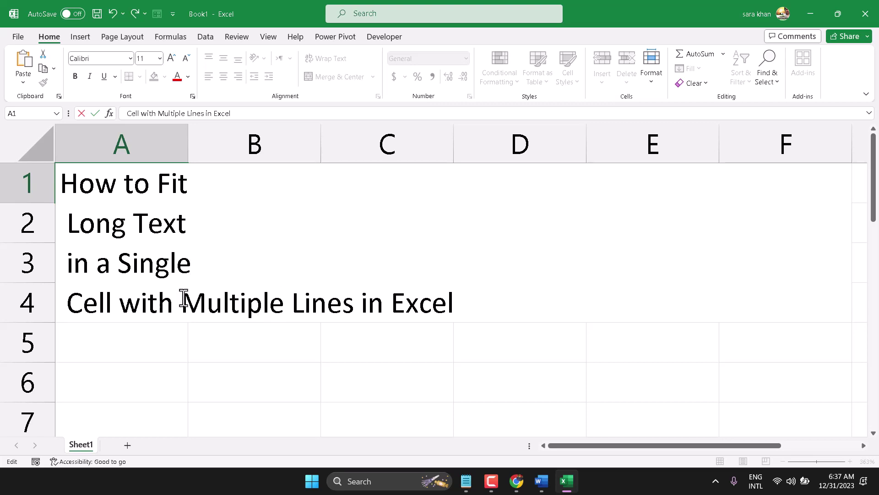
{"action": "key", "text": "alt+Return"}
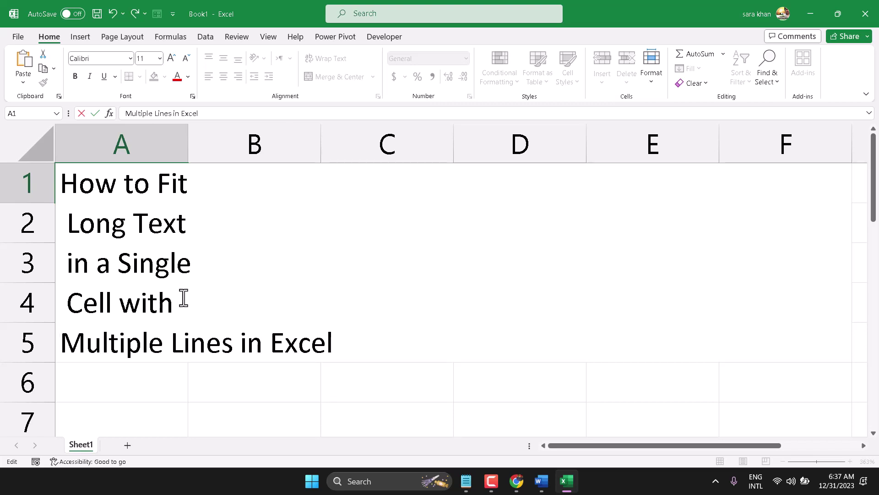
{"action": "left_click", "coordinate": [170, 352]}
{"action": "left_click", "coordinate": [234, 344]}
{"action": "key", "text": "alt+Return"}
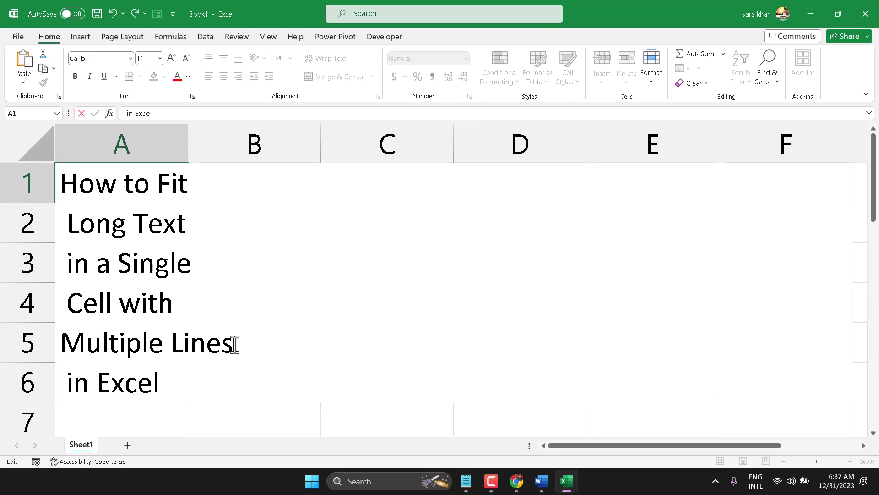
{"action": "left_click", "coordinate": [350, 422]}
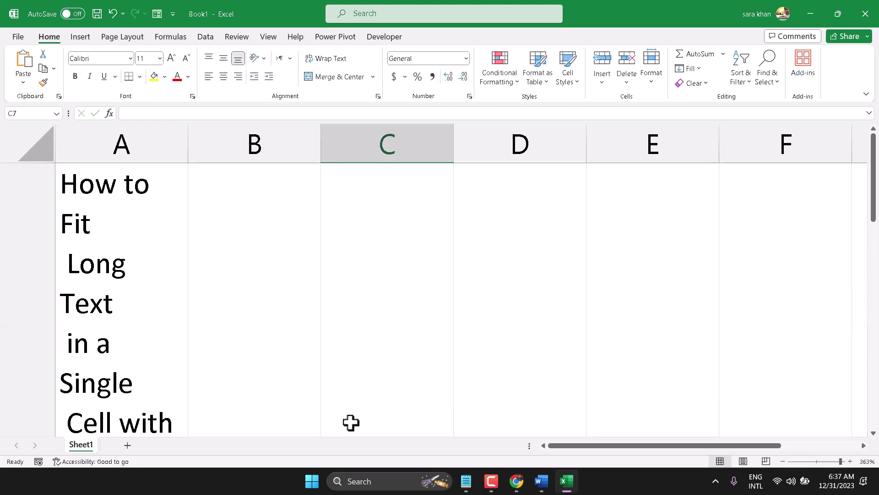
- Widen column A to about twice its width so each line of A1's text fits without extra wrapping
{"action": "scroll", "coordinate": [297, 300], "scroll_direction": "down", "scroll_amount": 5}
{"action": "scroll", "coordinate": [297, 299], "scroll_direction": "up", "scroll_amount": 5}
{"action": "left_click_drag", "start_coordinate": [187, 137], "coordinate": [334, 141]}
{"action": "scroll", "coordinate": [287, 261], "scroll_direction": "down", "scroll_amount": 7}
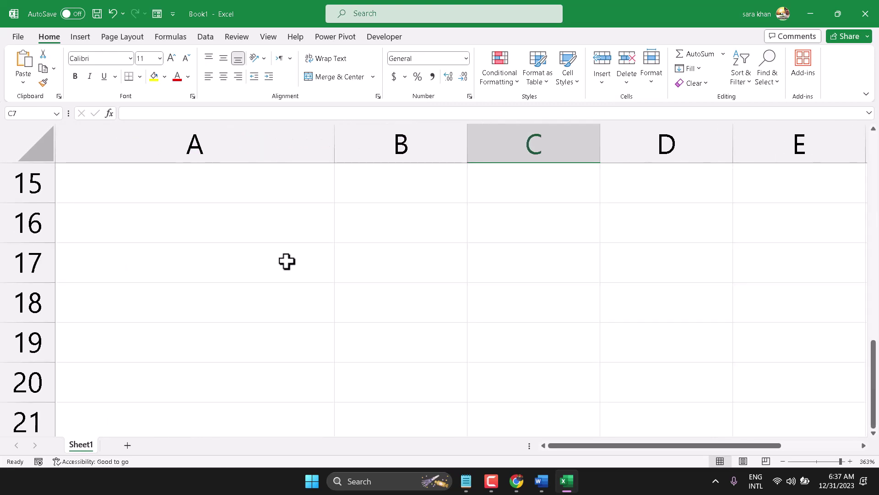
{"action": "scroll", "coordinate": [286, 261], "scroll_direction": "up", "scroll_amount": 7}
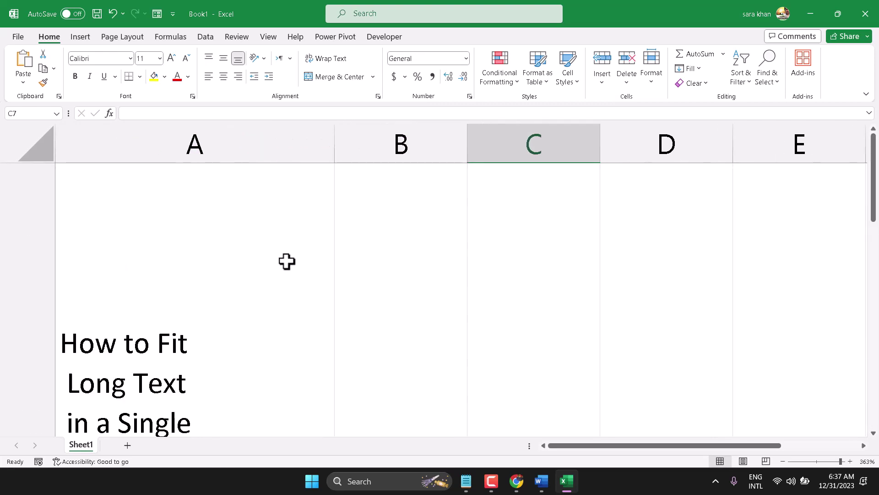
{"action": "left_click", "coordinate": [153, 288]}
{"action": "scroll", "coordinate": [154, 289], "scroll_direction": "down", "scroll_amount": 7}
{"action": "scroll", "coordinate": [155, 289], "scroll_direction": "up", "scroll_amount": 3}
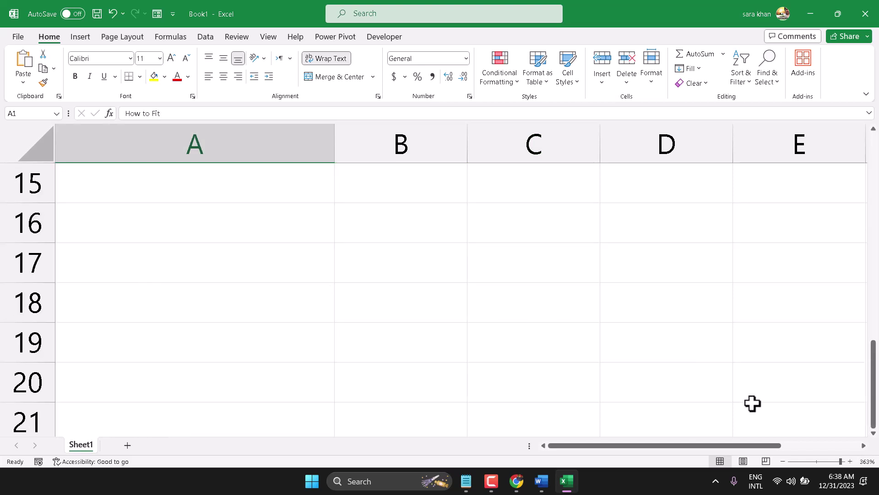
- Reopen and recommit cell A1's text without changes to refit row 1's height to its lines
{"action": "left_click_drag", "start_coordinate": [840, 460], "coordinate": [818, 461]}
{"action": "scroll", "coordinate": [430, 301], "scroll_direction": "up", "scroll_amount": 2}
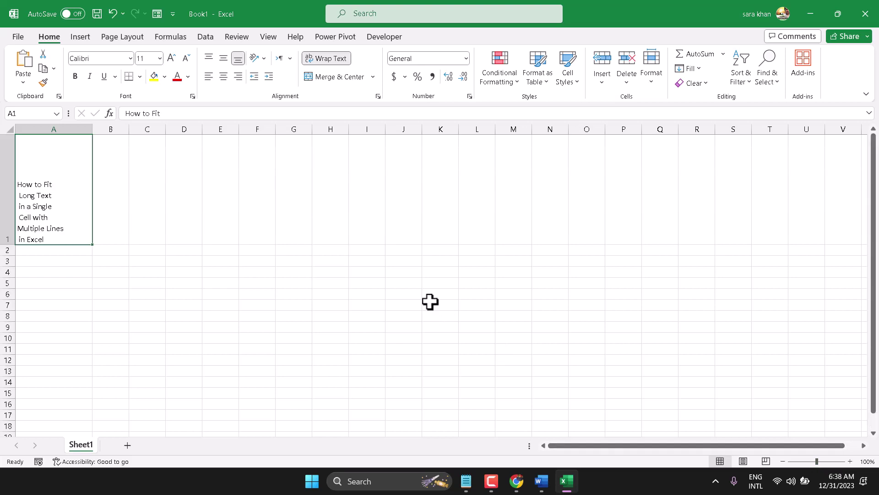
{"action": "left_click", "coordinate": [178, 265]}
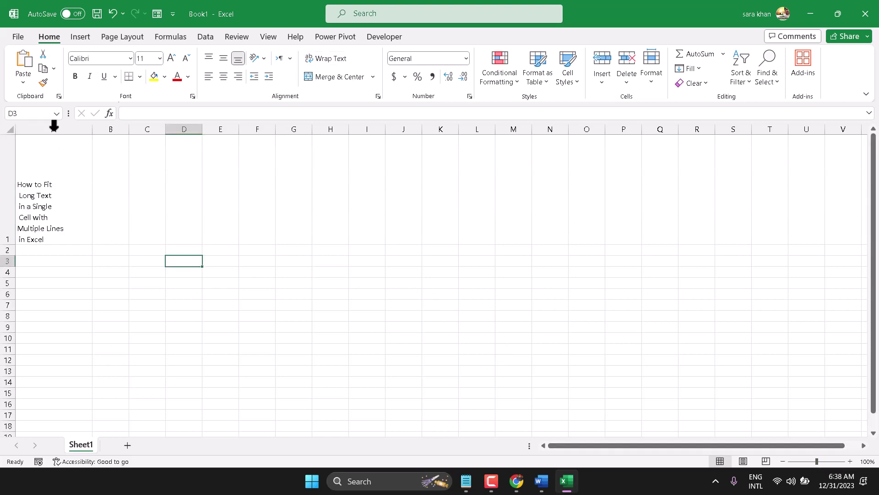
{"action": "left_click", "coordinate": [39, 163]}
{"action": "double_click", "coordinate": [21, 184]}
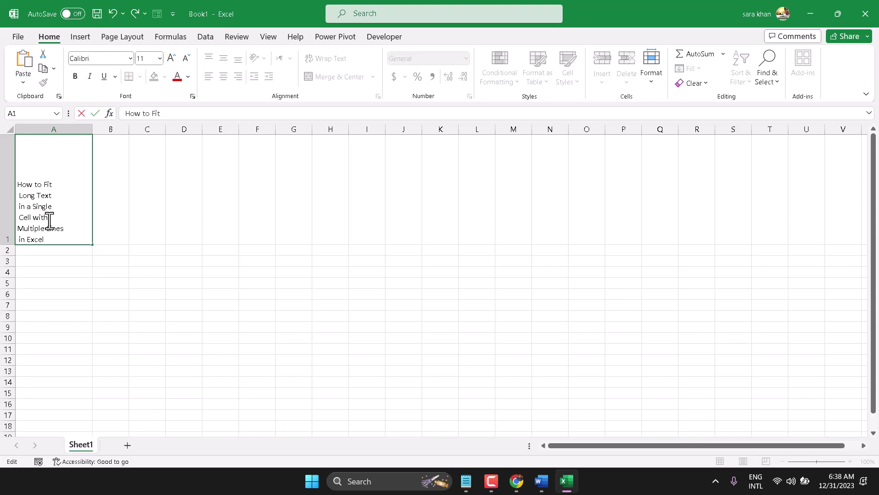
{"action": "left_click", "coordinate": [69, 273]}
{"action": "left_click", "coordinate": [55, 165]}
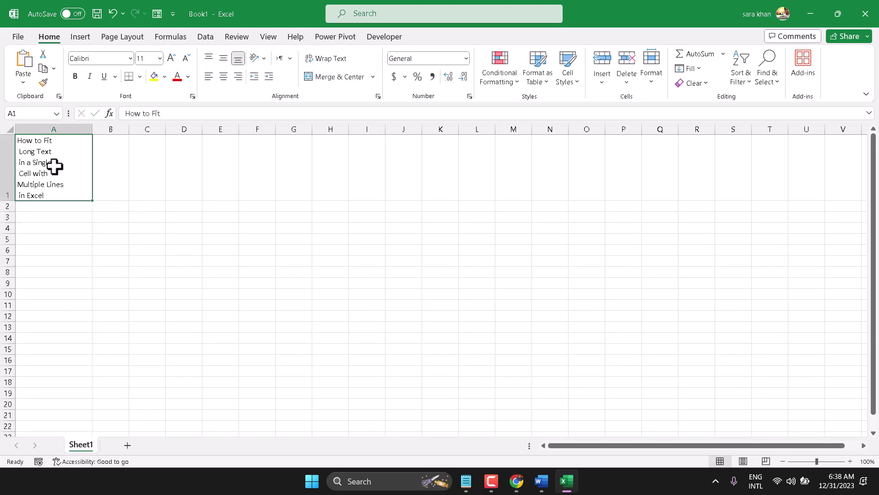
{"action": "left_click", "coordinate": [118, 277]}
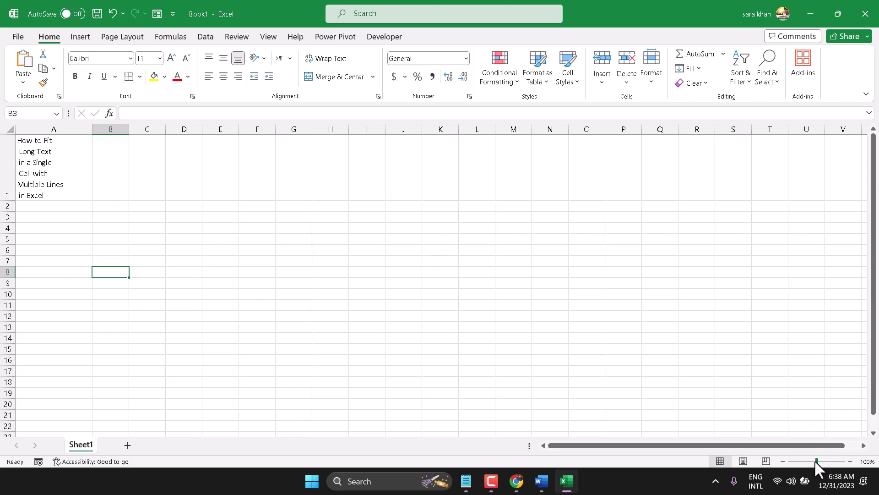
- Remove the leading spaces before "Long Text", "in a Single", "Cell with" and "in Excel" in cell A1
{"action": "left_click", "coordinate": [827, 461]}
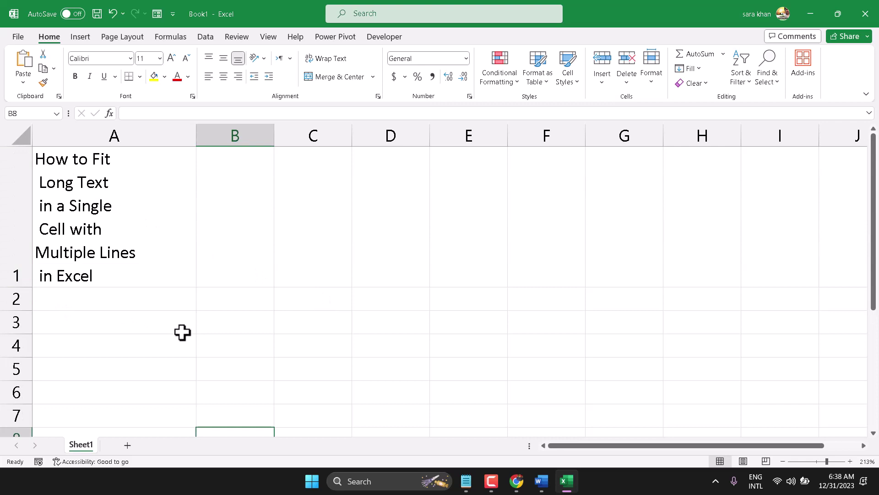
{"action": "left_click", "coordinate": [45, 181]}
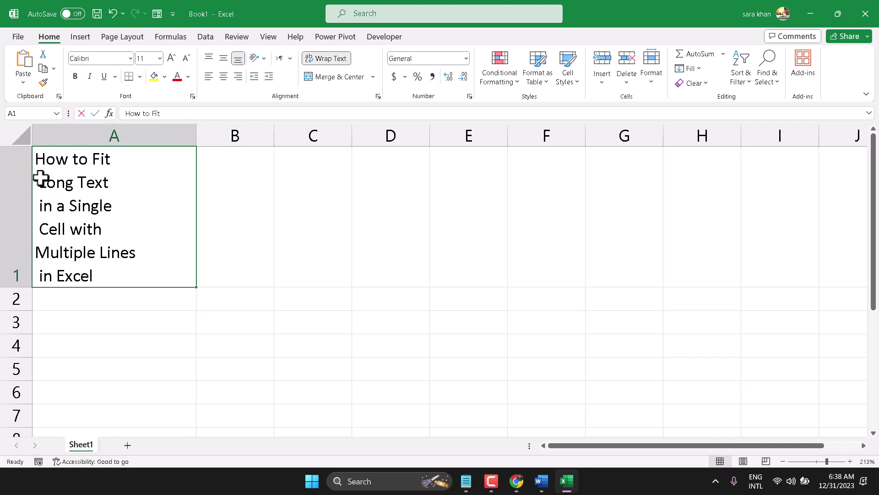
{"action": "double_click", "coordinate": [41, 179]}
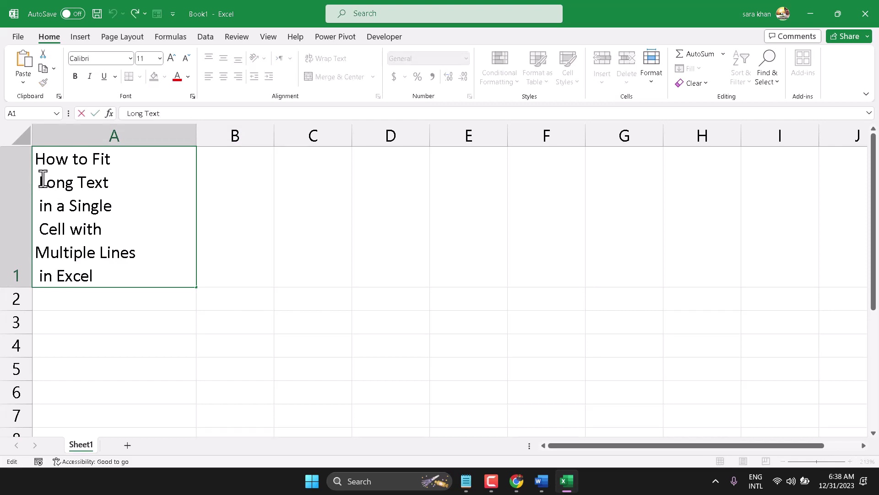
{"action": "key", "text": "BackSpace"}
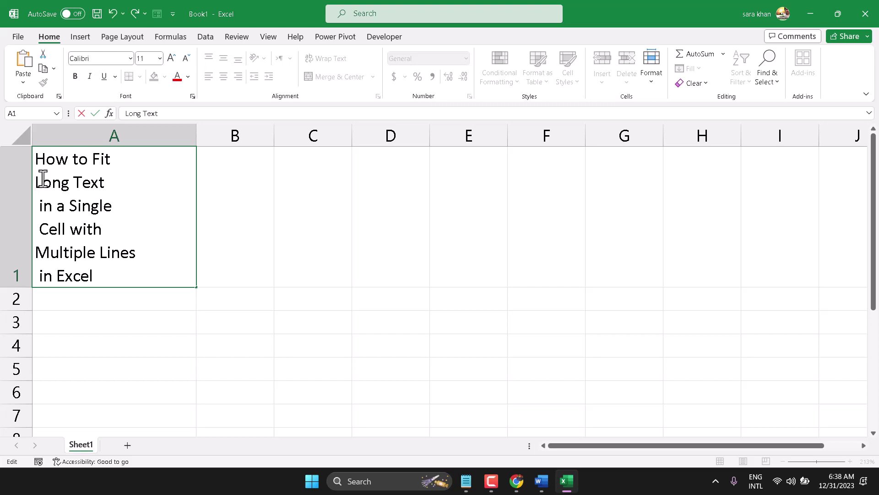
{"action": "left_click", "coordinate": [39, 205]}
{"action": "key", "text": "BackSpace"}
{"action": "left_click", "coordinate": [39, 228]}
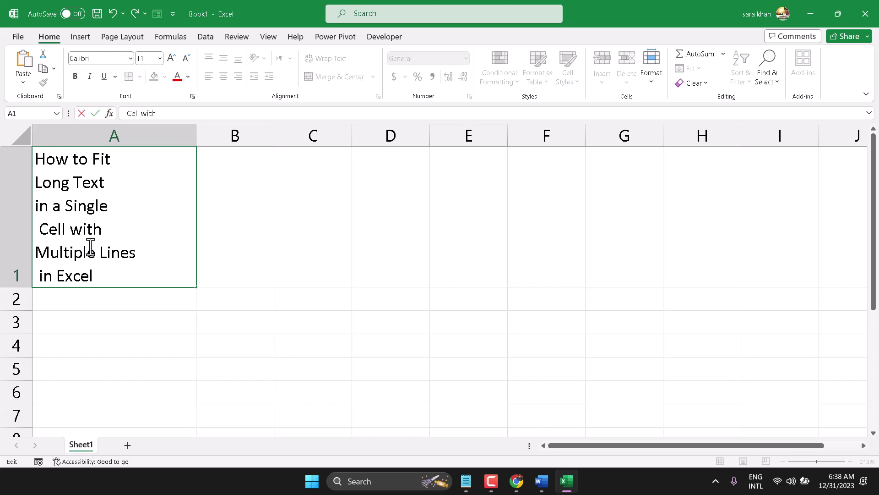
{"action": "key", "text": "BackSpace"}
{"action": "left_click", "coordinate": [40, 275]}
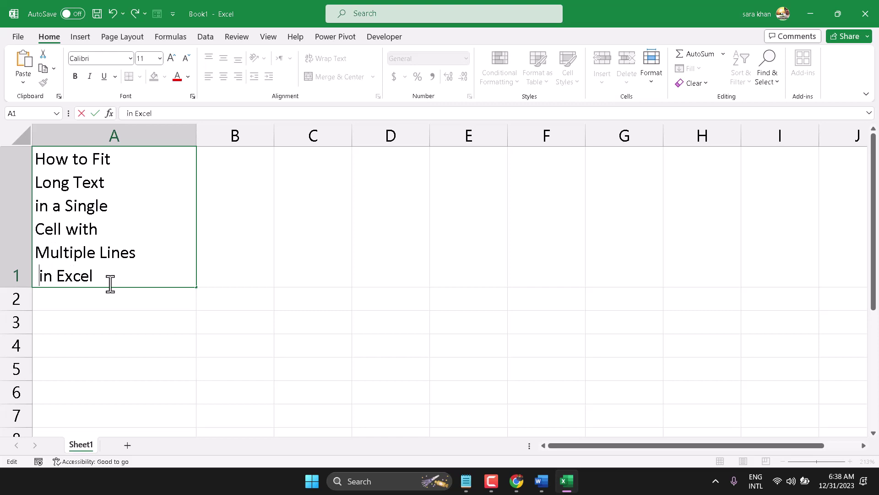
{"action": "key", "text": "BackSpace"}
- Number the first three lines of cell A1 with "1.", "2." and "3.", adding a space after "2." and "3."
{"action": "left_click_drag", "start_coordinate": [98, 274], "coordinate": [34, 151]}
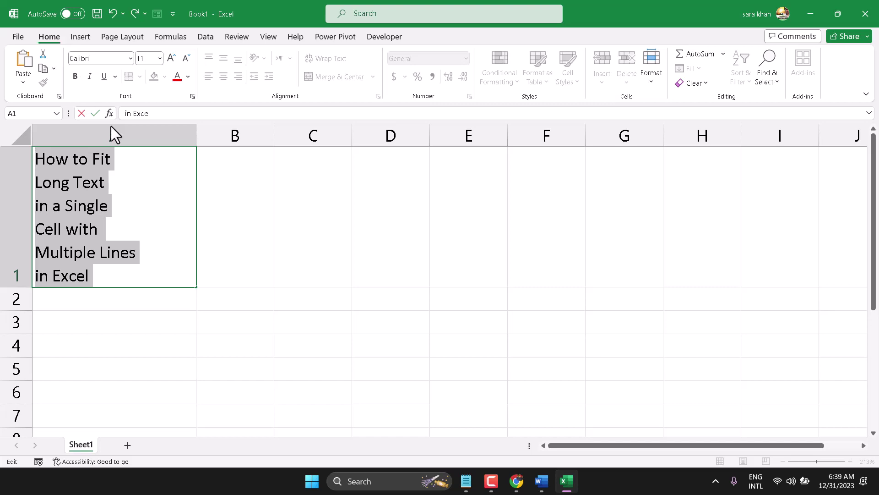
{"action": "left_click", "coordinate": [123, 154]}
{"action": "left_click", "coordinate": [39, 161]}
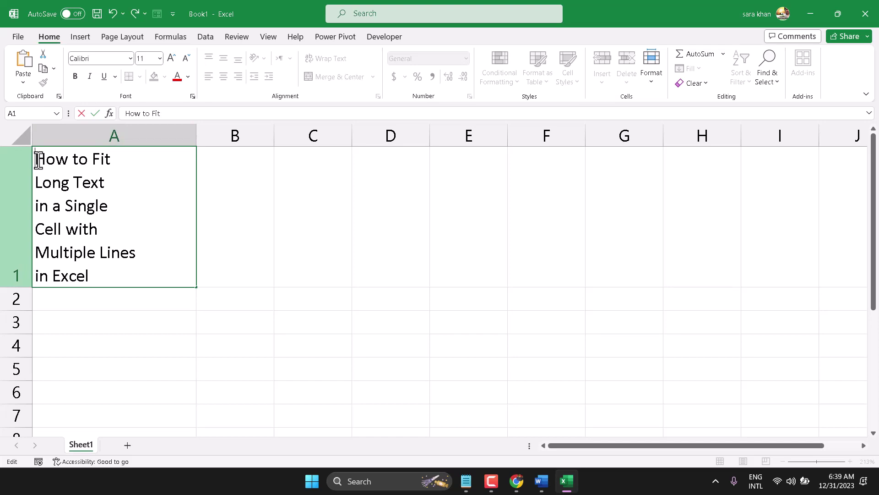
{"action": "type", "text": "1"}
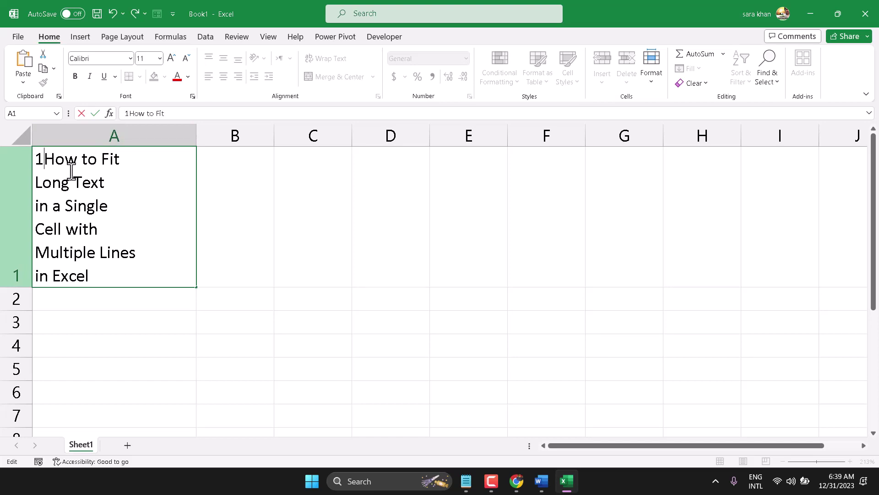
{"action": "type", "text": "."}
{"action": "left_click", "coordinate": [45, 191]}
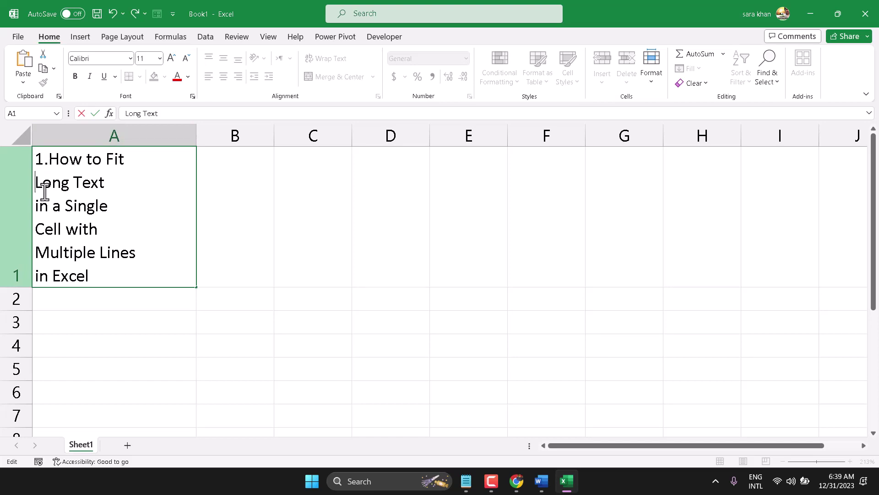
{"action": "type", "text": "2."}
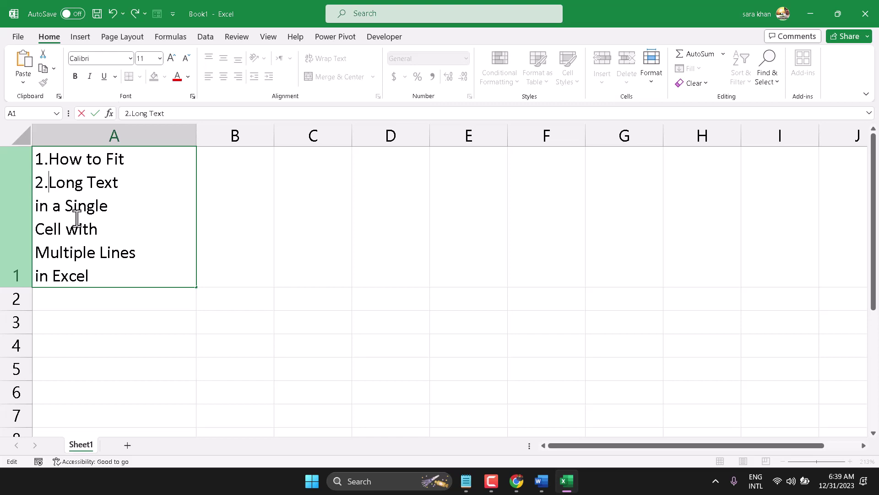
{"action": "left_click", "coordinate": [34, 204]}
{"action": "type", "text": "3"}
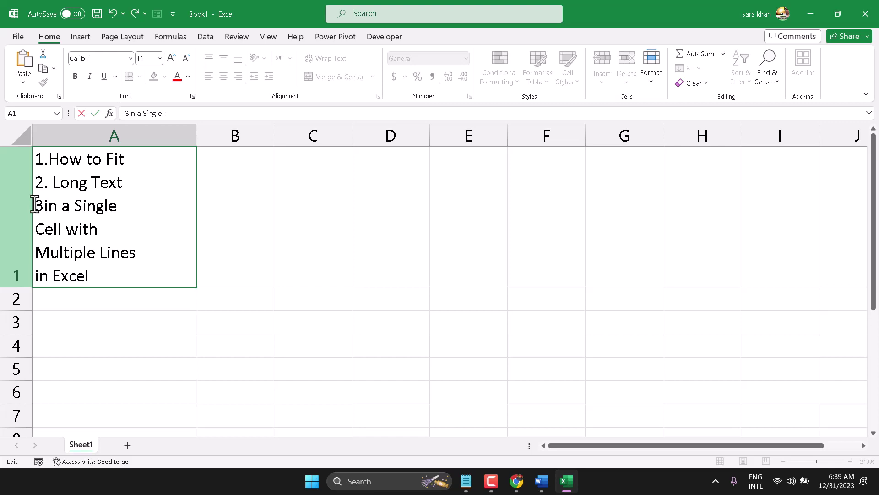
{"action": "type", "text": "."}
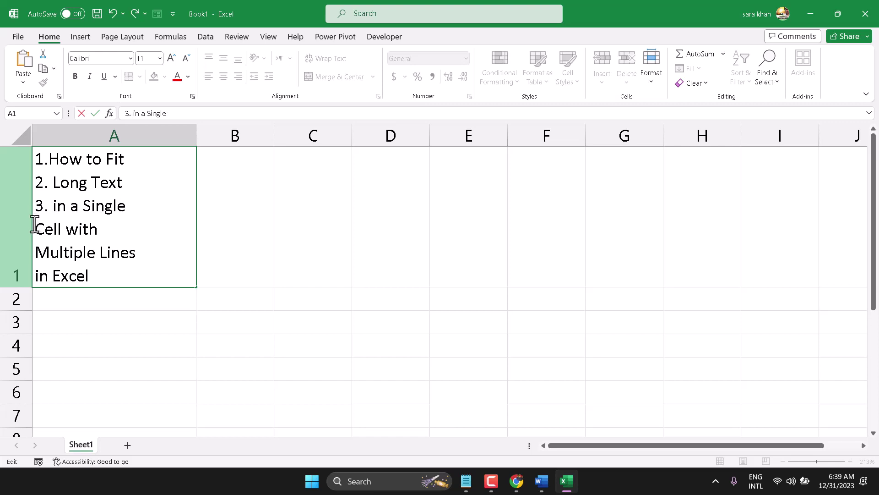
- Number the last three lines of cell A1 with "4.", "5." and "6.", each followed by a space, and commit the entry
{"action": "left_click", "coordinate": [38, 229]}
{"action": "type", "text": "4"}
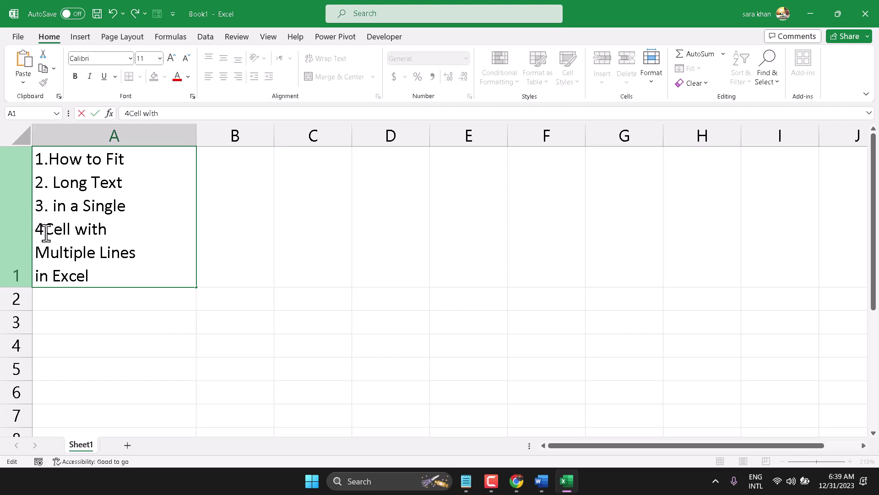
{"action": "type", "text": "."}
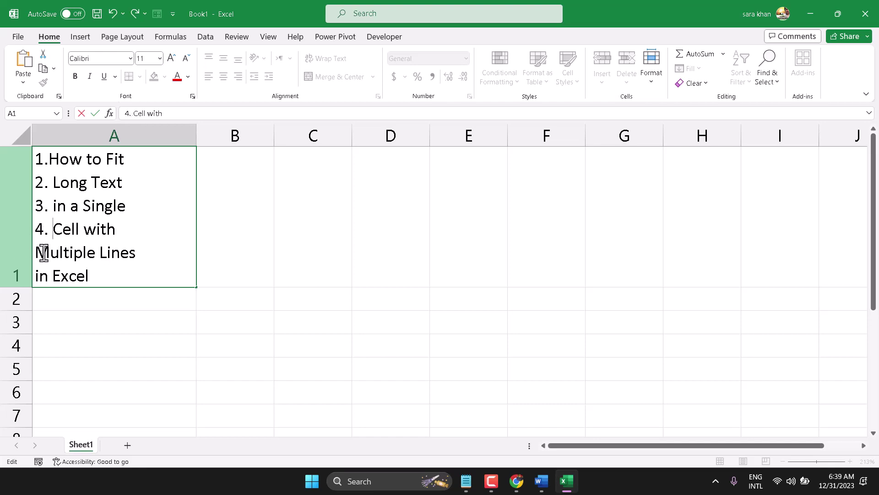
{"action": "left_click", "coordinate": [36, 246]}
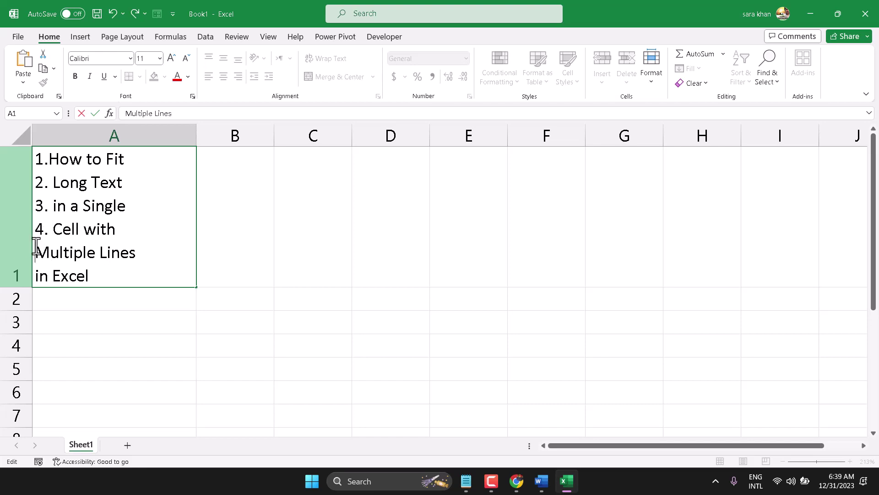
{"action": "type", "text": "5."}
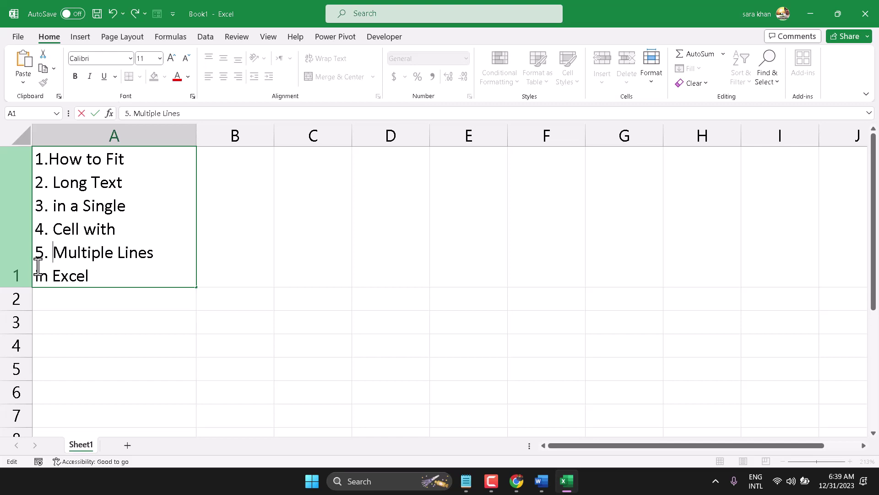
{"action": "left_click", "coordinate": [37, 275]}
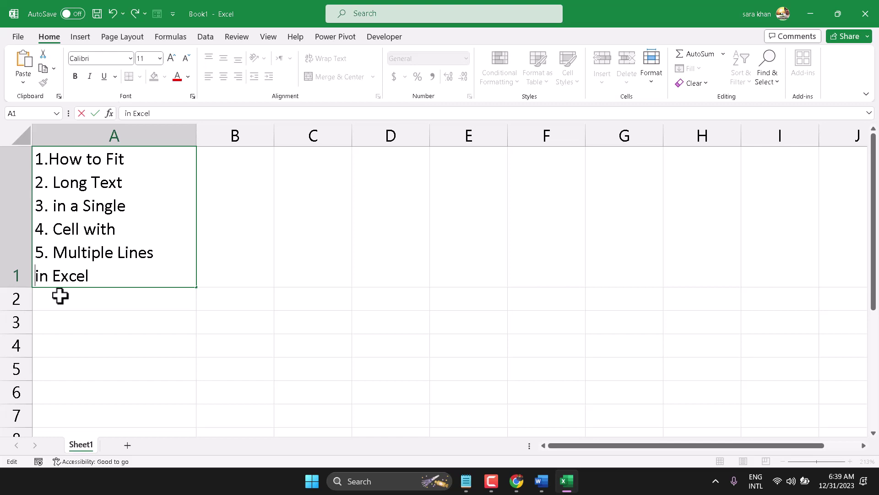
{"action": "type", "text": "6."}
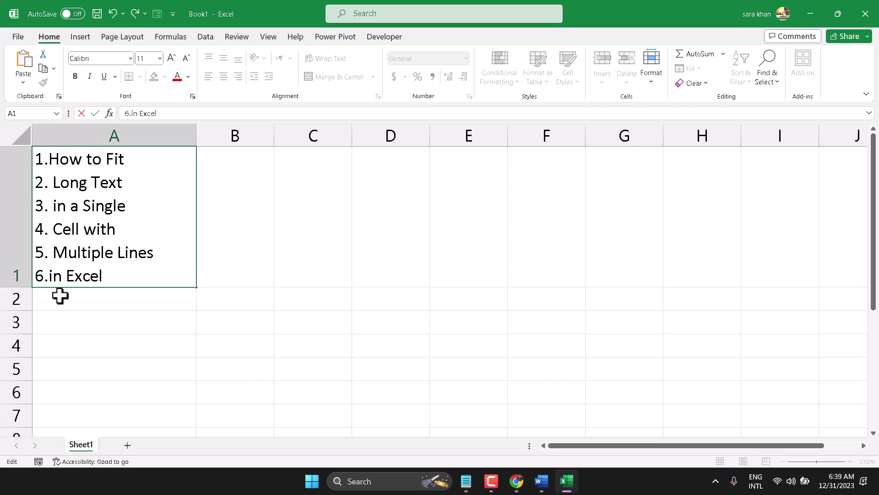
{"action": "left_click", "coordinate": [191, 305]}
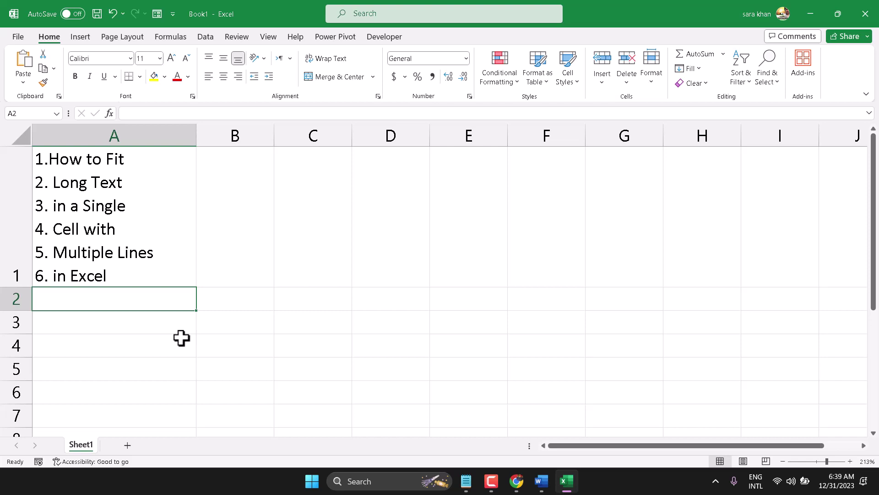
- Try to replace the "1." before "How to Fit" in cell A1 with a bullet character
{"action": "left_click", "coordinate": [105, 273]}
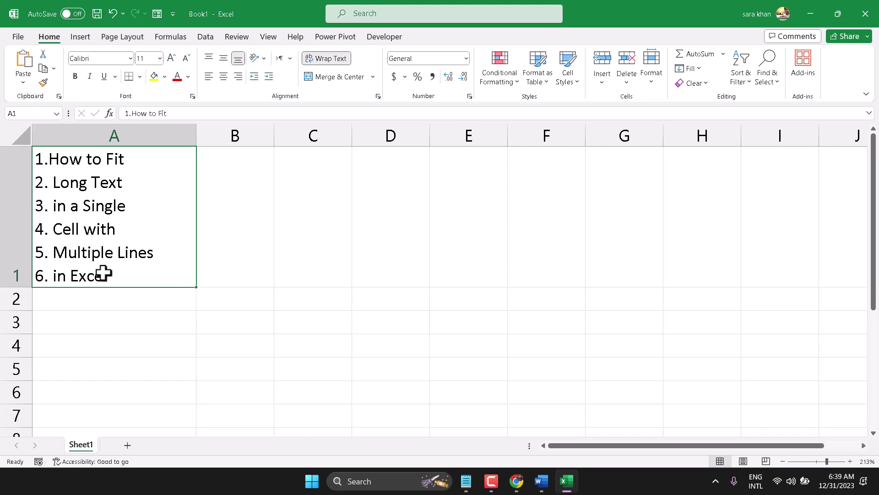
{"action": "double_click", "coordinate": [49, 158]}
{"action": "left_click_drag", "start_coordinate": [49, 158], "coordinate": [35, 158]}
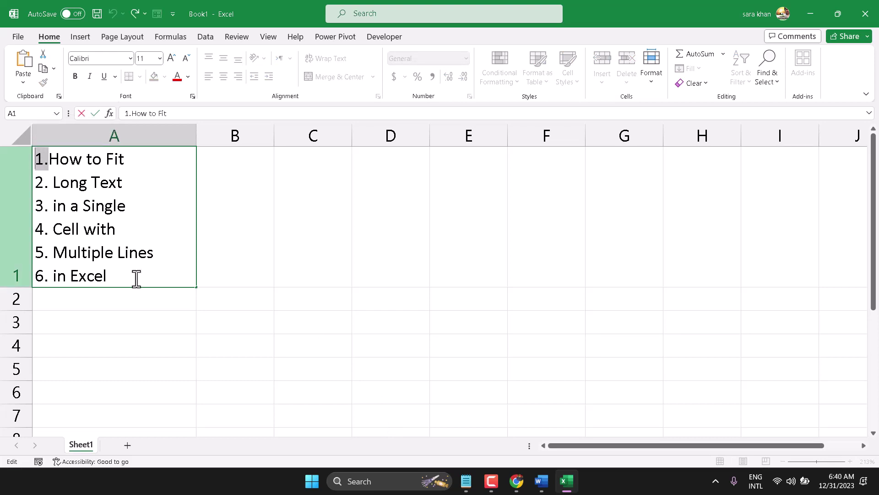
{"action": "key", "text": "alt"}
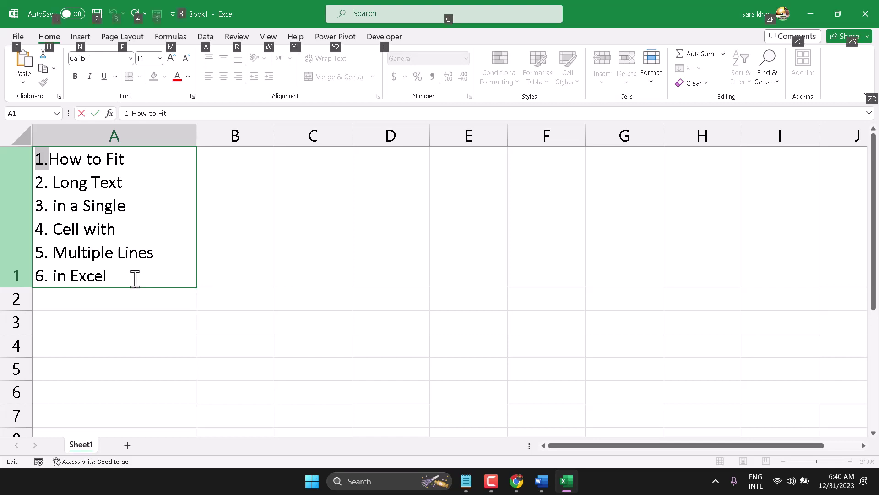
{"action": "key", "text": "Escape"}
{"action": "type", "text": "7"}
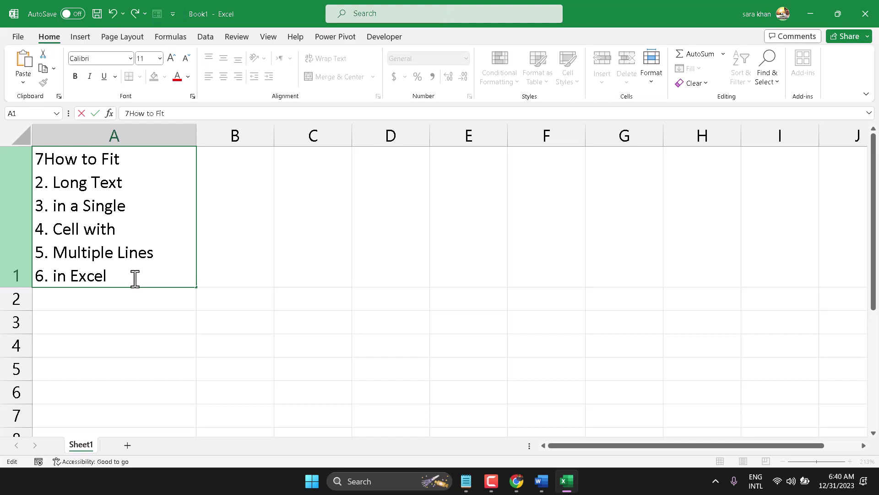
{"action": "type", "text": "9"}
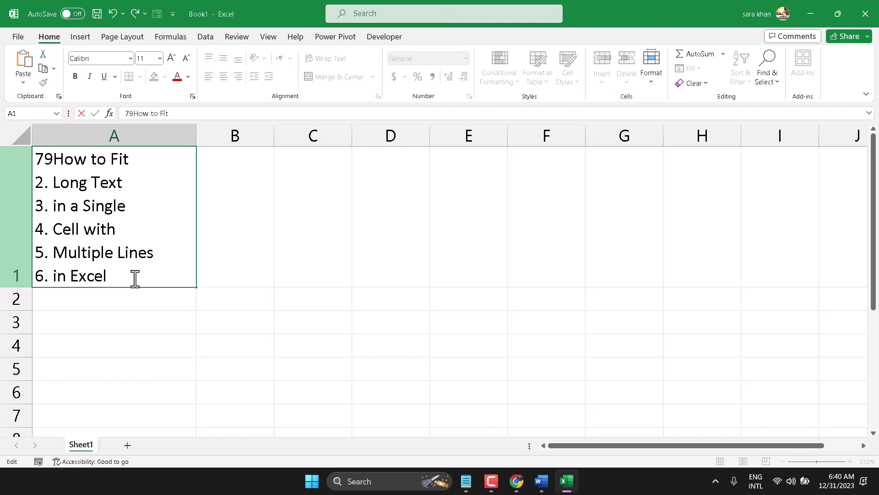
{"action": "type", "text": "7"}
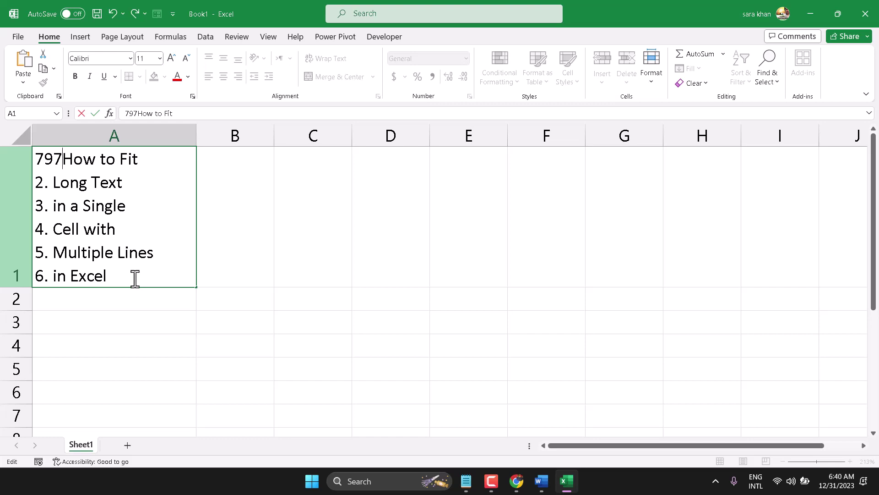
{"action": "key", "text": "Home"}
{"action": "type", "text": "○•"}
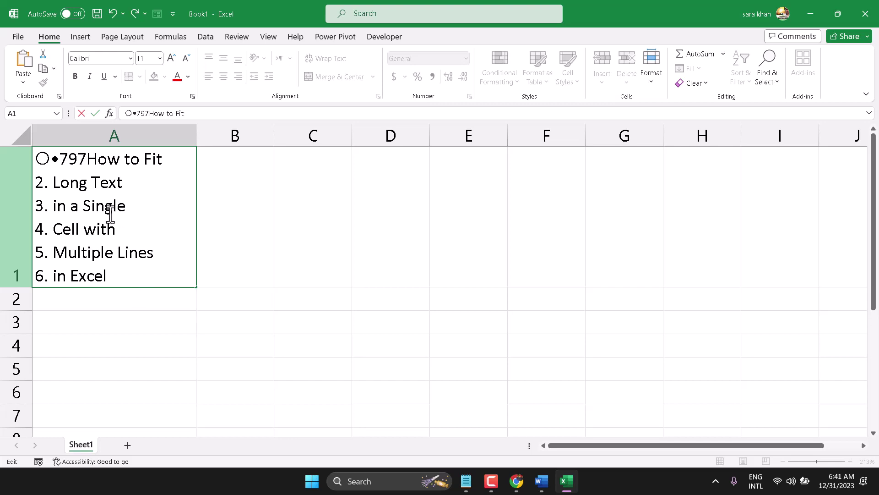
- Replace the stray characters "○•797" before "How to Fit" in cell A1 with a single bullet "•"
{"action": "left_click_drag", "start_coordinate": [85, 165], "coordinate": [37, 167]}
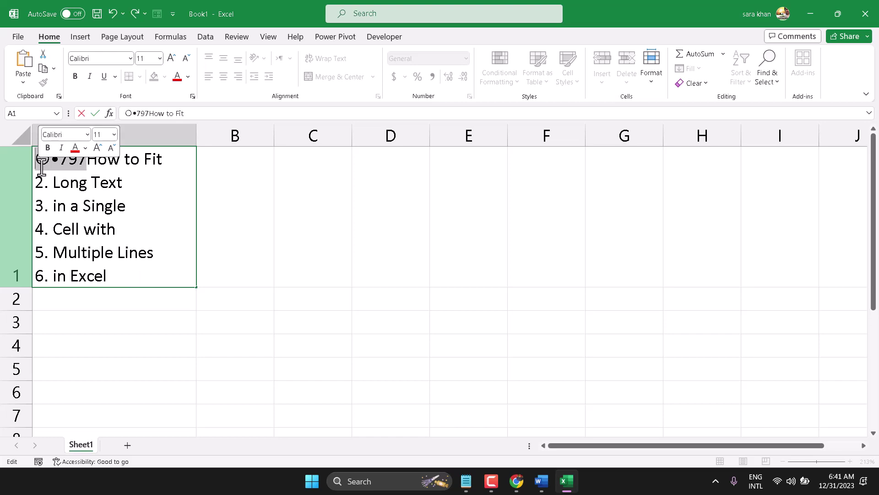
{"action": "key", "text": "BackSpace"}
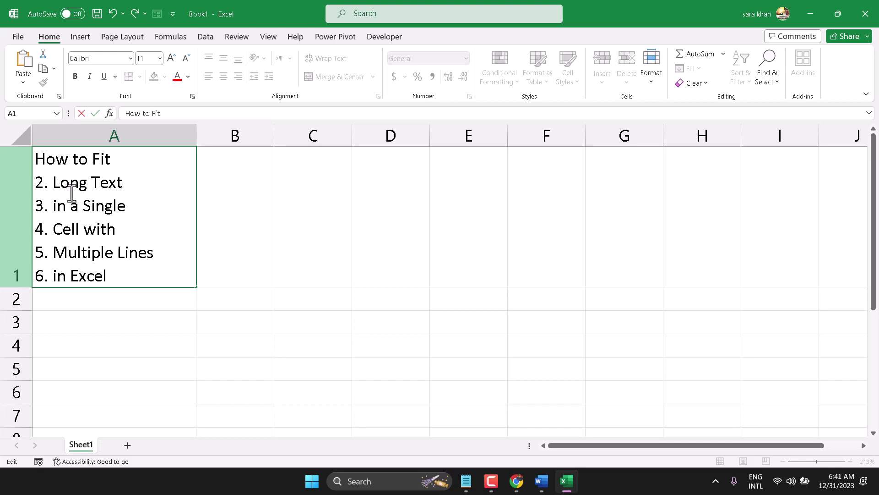
{"action": "key", "text": "alt"}
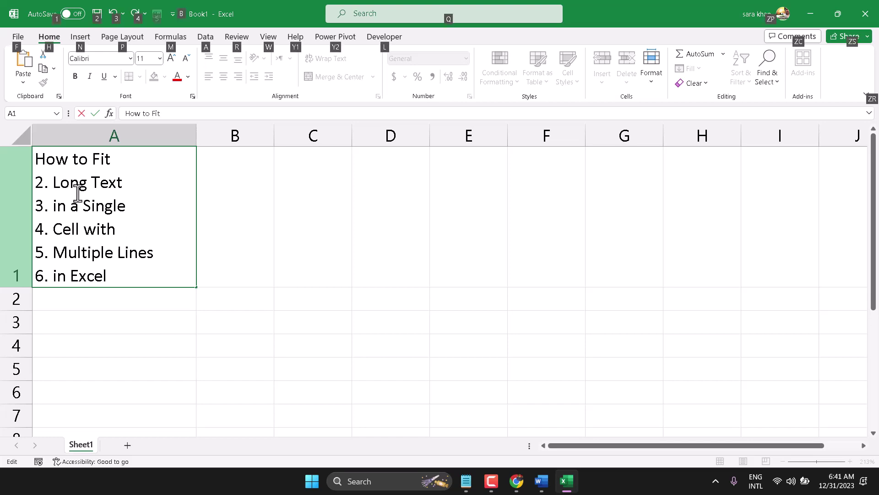
{"action": "type", "text": "•"}
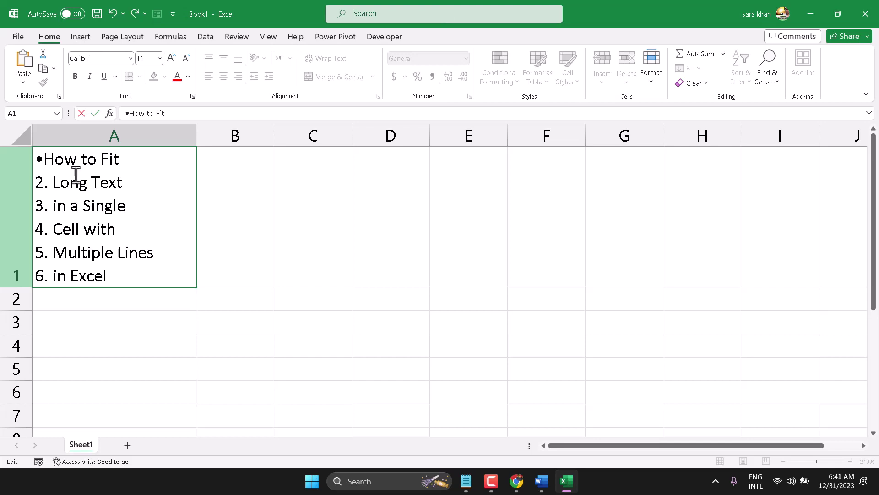
- Copy the first line's bullet and paste it over the numbers "2." to "5." in cell A1
{"action": "left_click_drag", "start_coordinate": [44, 160], "coordinate": [36, 160]}
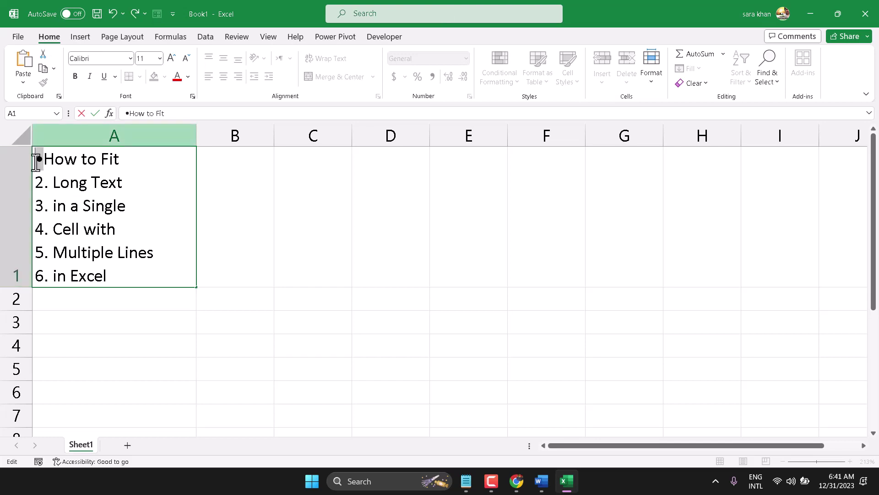
{"action": "right_click", "coordinate": [38, 164]}
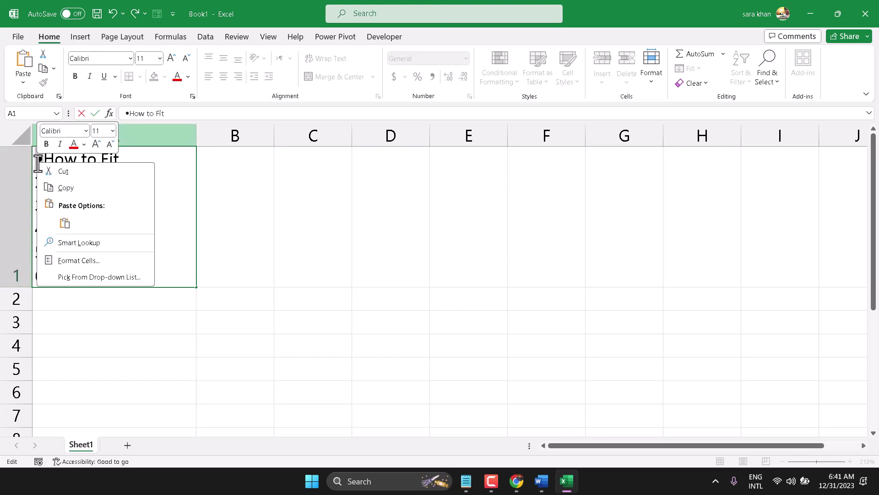
{"action": "left_click", "coordinate": [52, 187]}
{"action": "left_click_drag", "start_coordinate": [48, 184], "coordinate": [35, 182]}
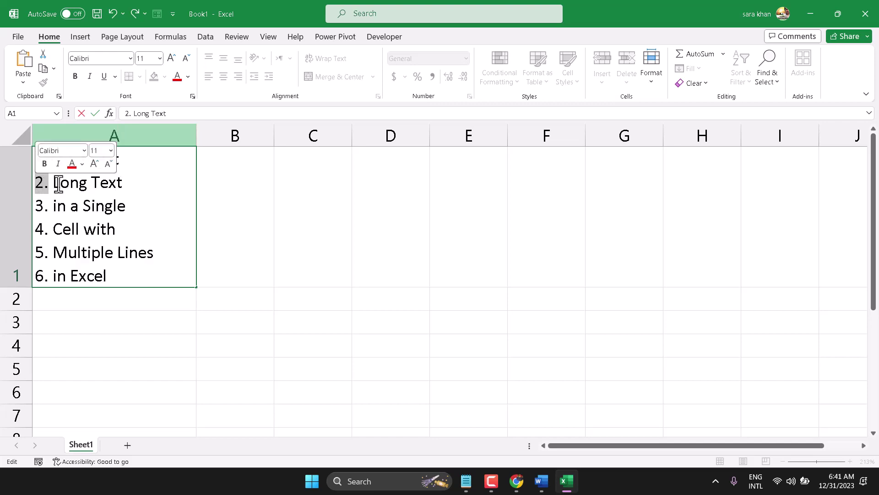
{"action": "key", "text": "ctrl+v"}
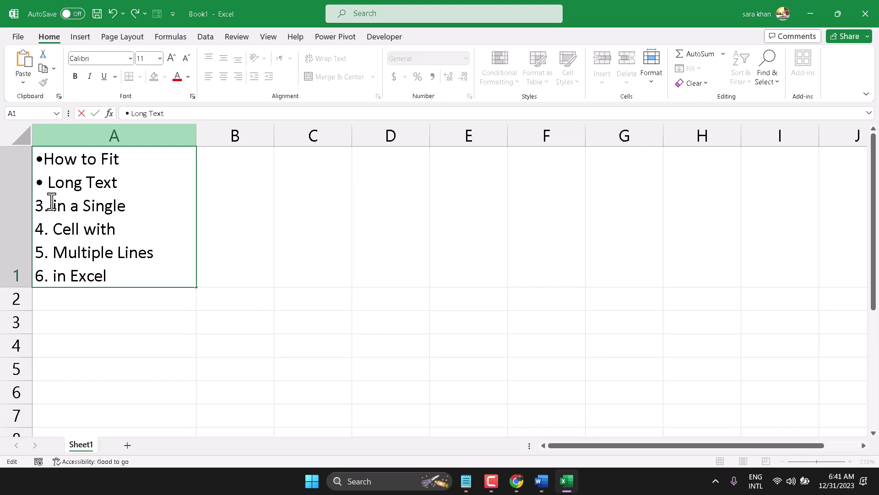
{"action": "left_click_drag", "start_coordinate": [49, 205], "coordinate": [18, 250]}
{"action": "key", "text": "ctrl+v"}
{"action": "key", "text": "ctrl+v"}
{"action": "key", "text": "ctrl+v"}
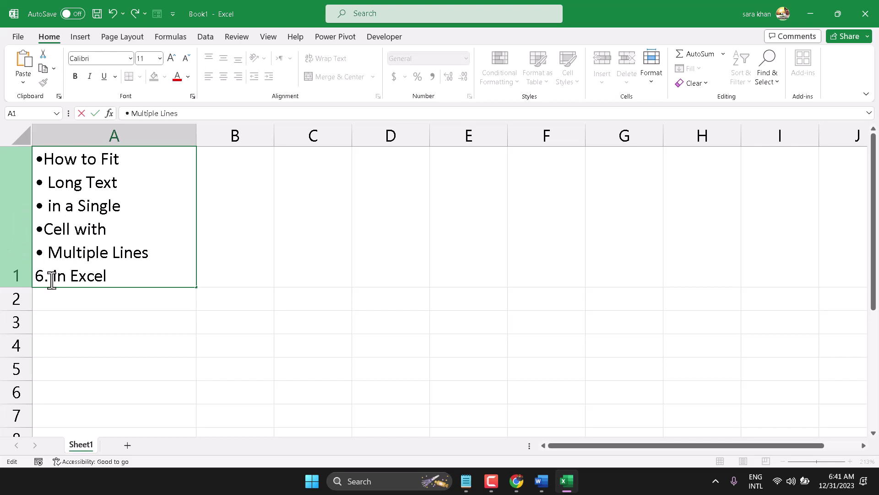
- Replace "6." with the copied bullet, add a space before "How to Fit", and commit cell A1
{"action": "left_click_drag", "start_coordinate": [50, 276], "coordinate": [32, 277]}
{"action": "key", "text": "ctrl+v"}
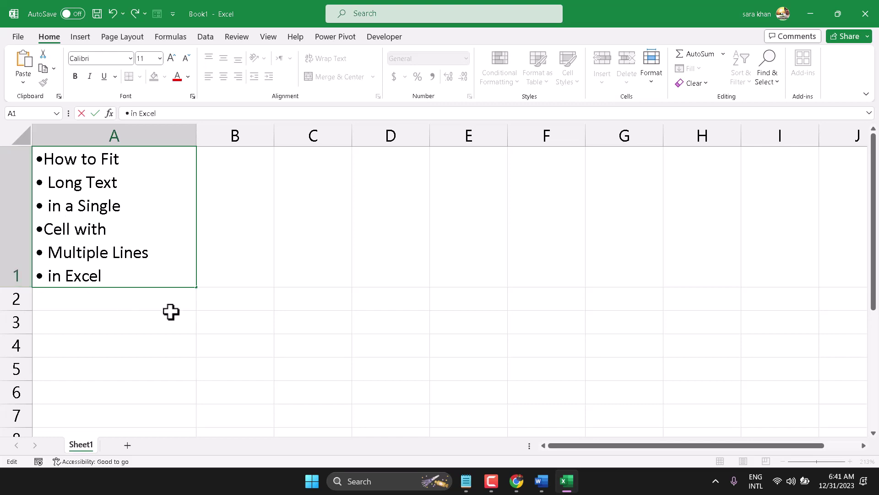
{"action": "left_click", "coordinate": [43, 159]}
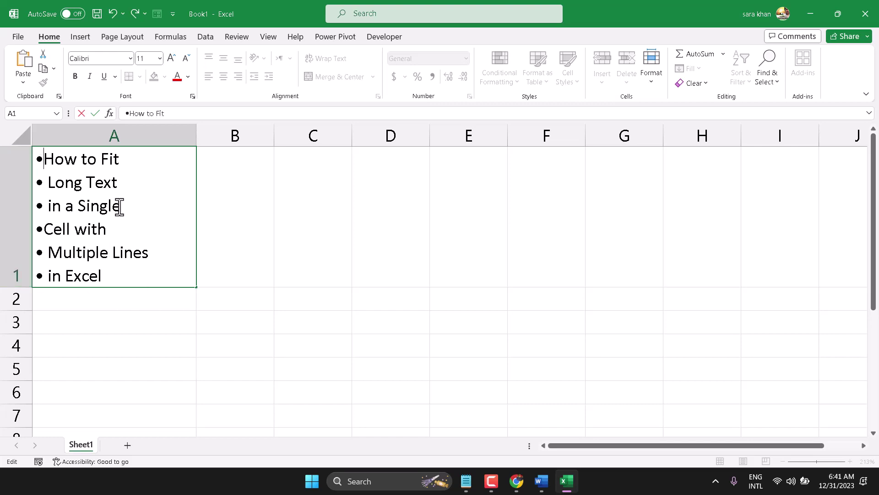
{"action": "left_click", "coordinate": [226, 300]}
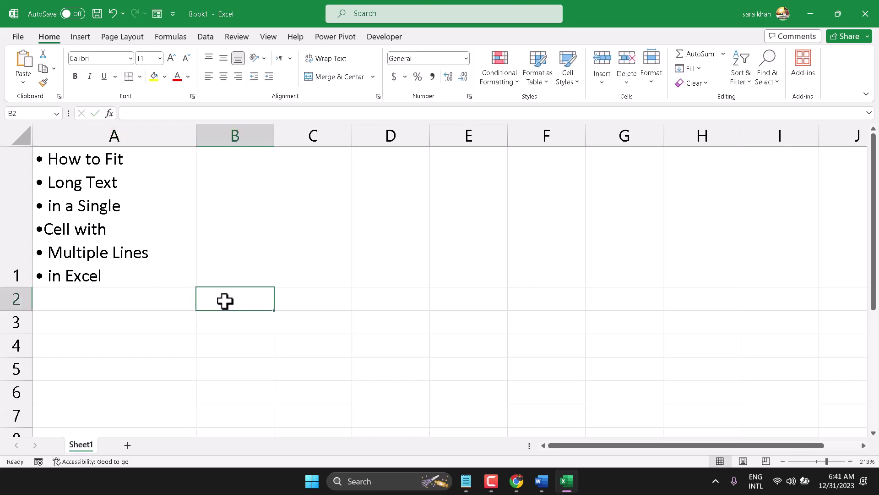